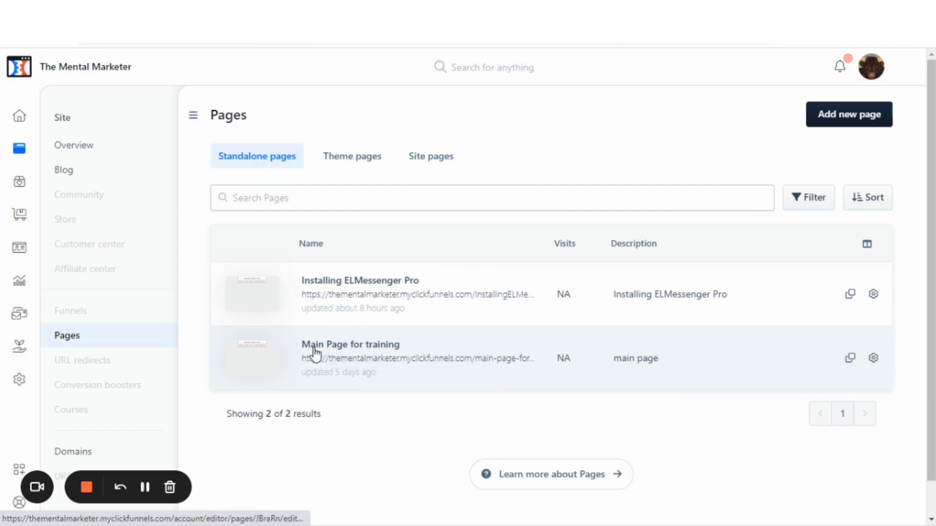
Open the Edit settings for the standalone page 'Main Page for training'
{"action": "left_click", "coordinate": [874, 361]}
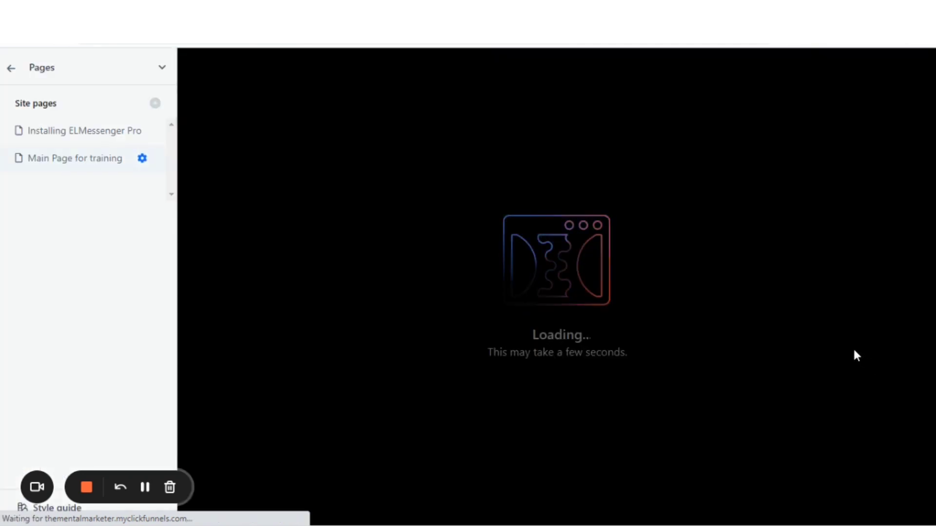
Rename the page to 'Main Page for ELMessenger Pro training'
{"action": "scroll", "coordinate": [481, 209], "scroll_direction": "down", "scroll_amount": 4}
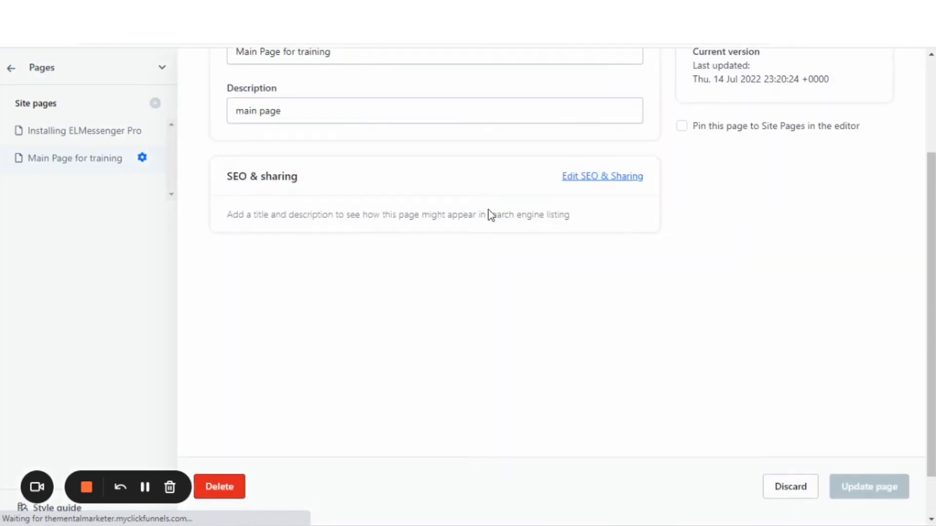
{"action": "scroll", "coordinate": [513, 257], "scroll_direction": "up", "scroll_amount": 4}
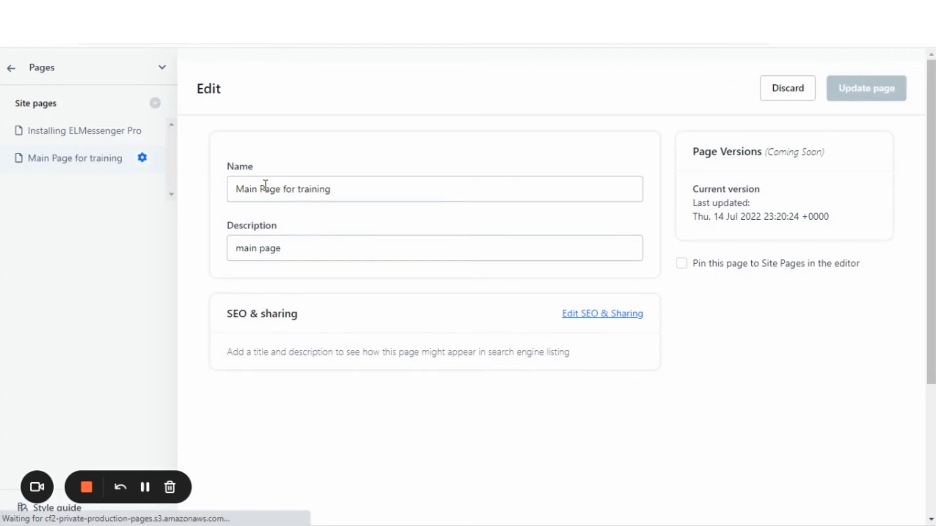
{"action": "left_click", "coordinate": [284, 185]}
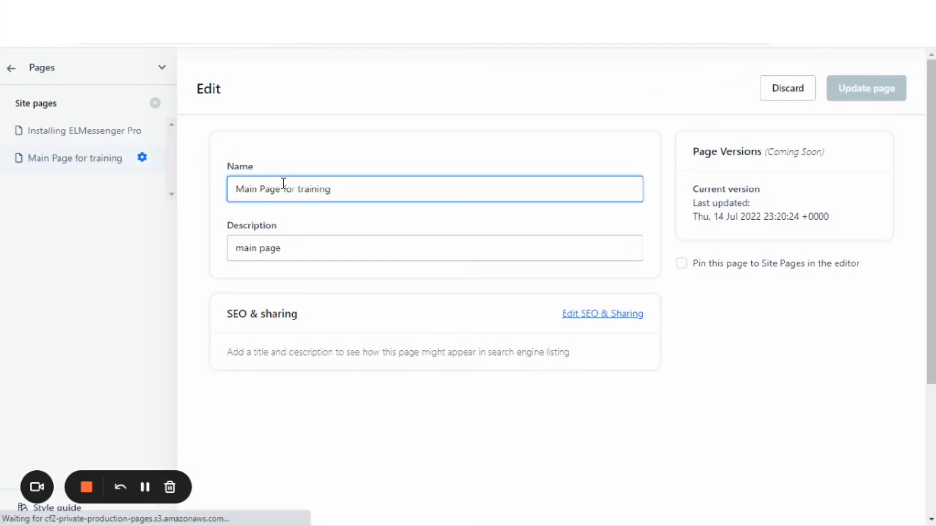
{"action": "key", "text": "Delete"}
{"action": "key", "text": "Delete"}
{"action": "key", "text": "Delete"}
{"action": "key", "text": "Delete"}
{"action": "key", "text": "ctrl+z"}
{"action": "left_click", "coordinate": [298, 189]}
{"action": "type", "text": "EL"}
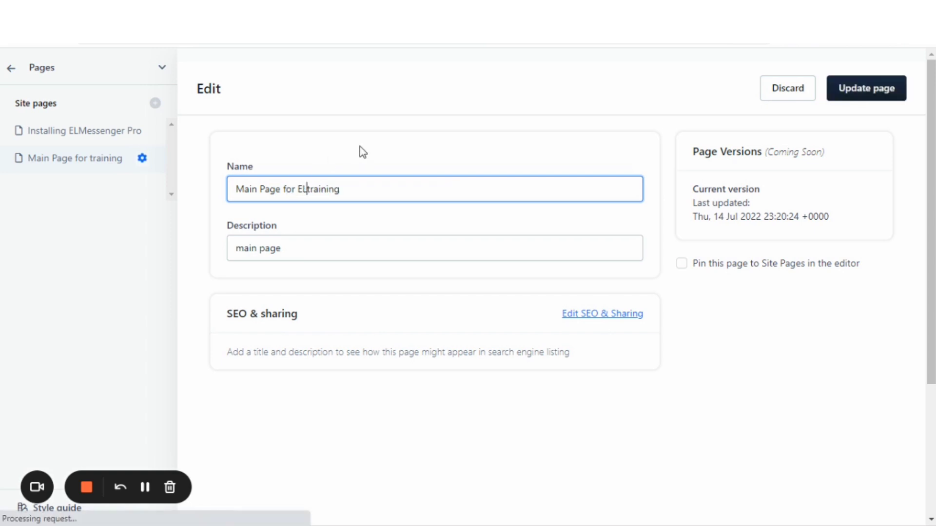
{"action": "type", "text": "MEssenger Pro"}
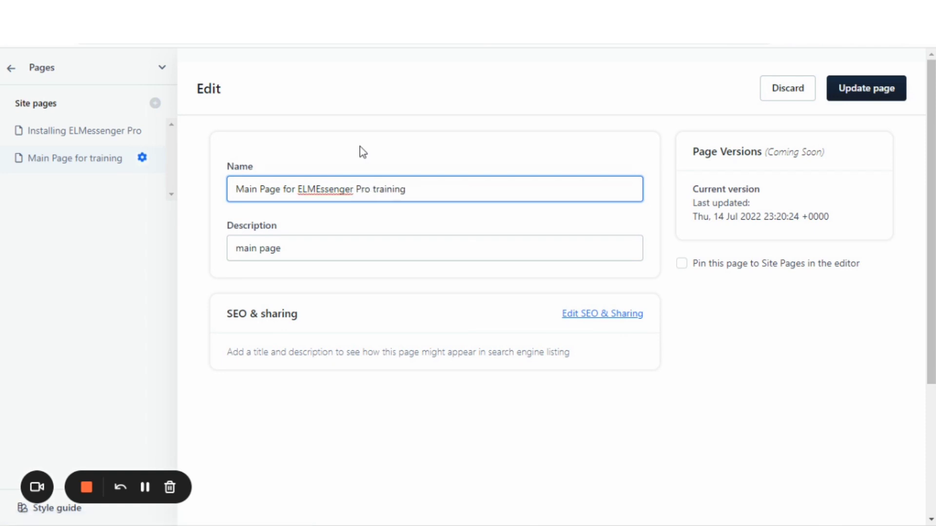
{"action": "left_click_drag", "start_coordinate": [320, 188], "coordinate": [315, 188]}
{"action": "key", "text": "BackSpace"}
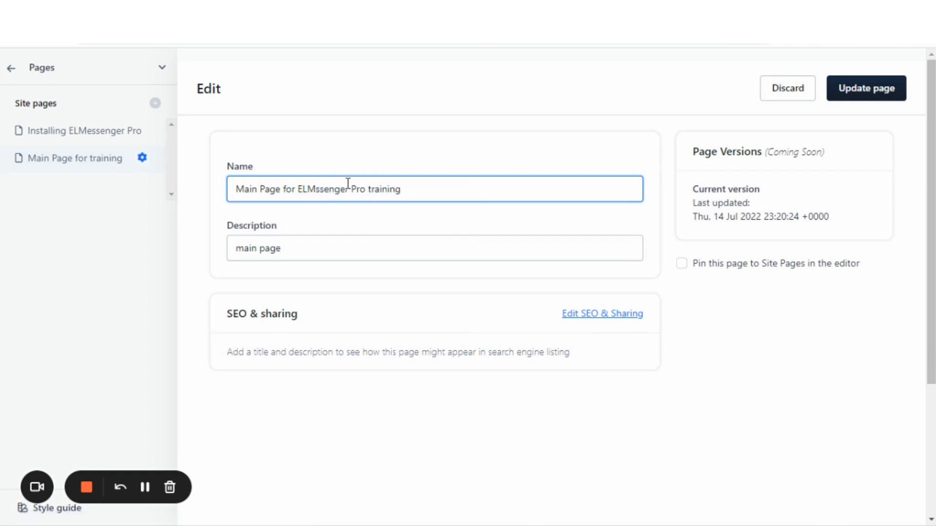
{"action": "type", "text": "e"}
Replace the page description with 'Main page for ELMessenger Pro Training'
{"action": "left_click", "coordinate": [295, 252]}
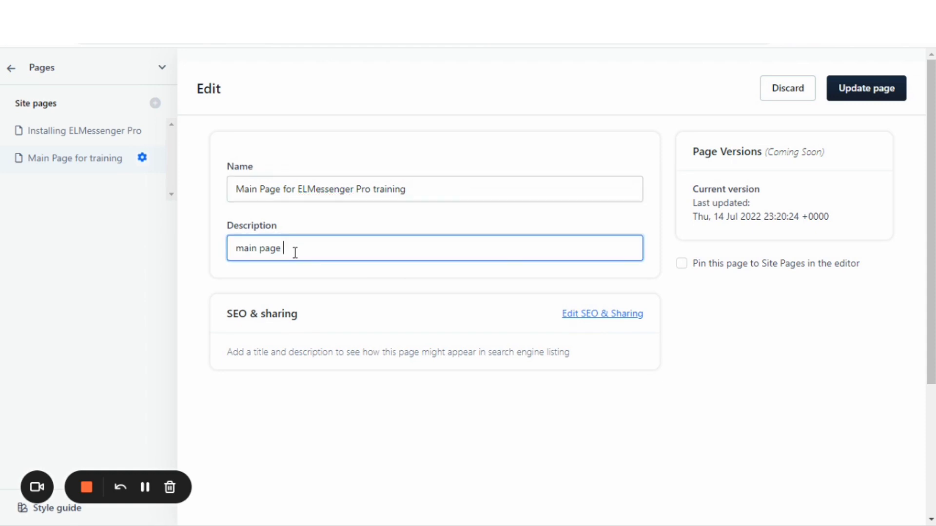
{"action": "key", "text": "BackSpace"}
{"action": "key", "text": "BackSpace"}
{"action": "key", "text": "BackSpace"}
{"action": "key", "text": "BackSpace"}
{"action": "key", "text": "BackSpace"}
{"action": "key", "text": "BackSpace"}
{"action": "key", "text": "BackSpace"}
{"action": "key", "text": "BackSpace"}
{"action": "key", "text": "BackSpace"}
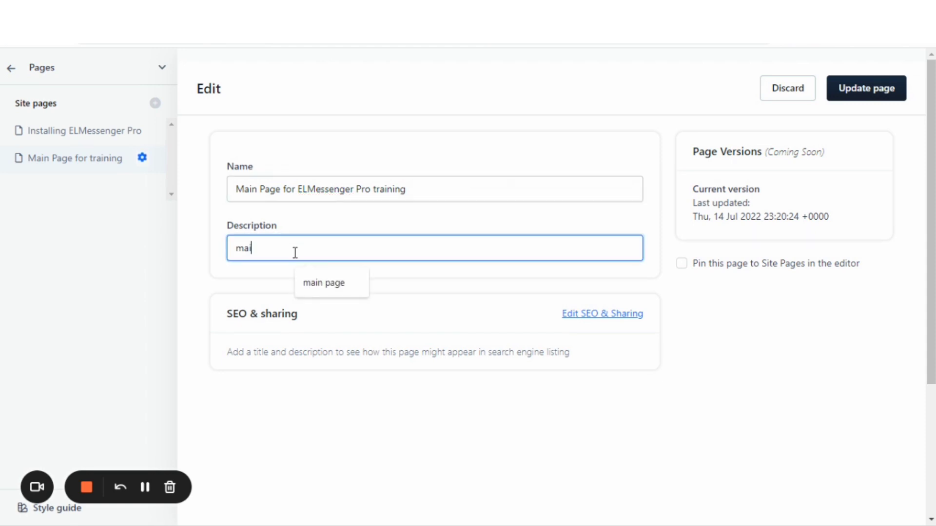
{"action": "type", "text": "Main page for ELMes"}
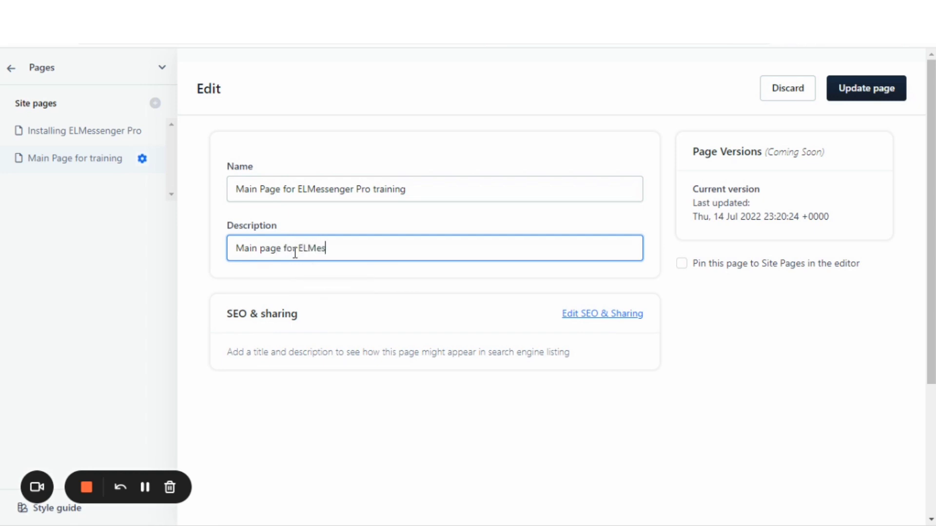
{"action": "type", "text": "senger Pro "}
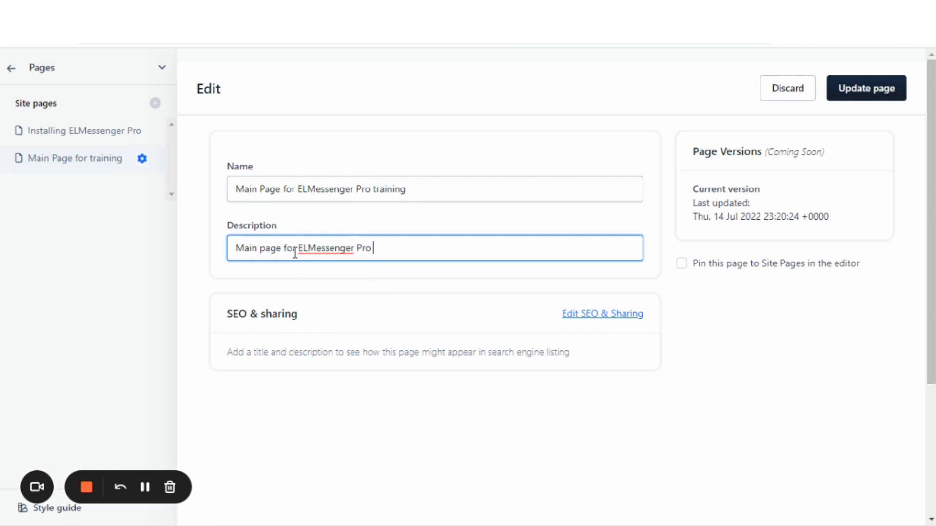
{"action": "type", "text": "Training"}
Set the SEO page title to 'Main page for ELMessenger Pro Training'
{"action": "left_click", "coordinate": [574, 324]}
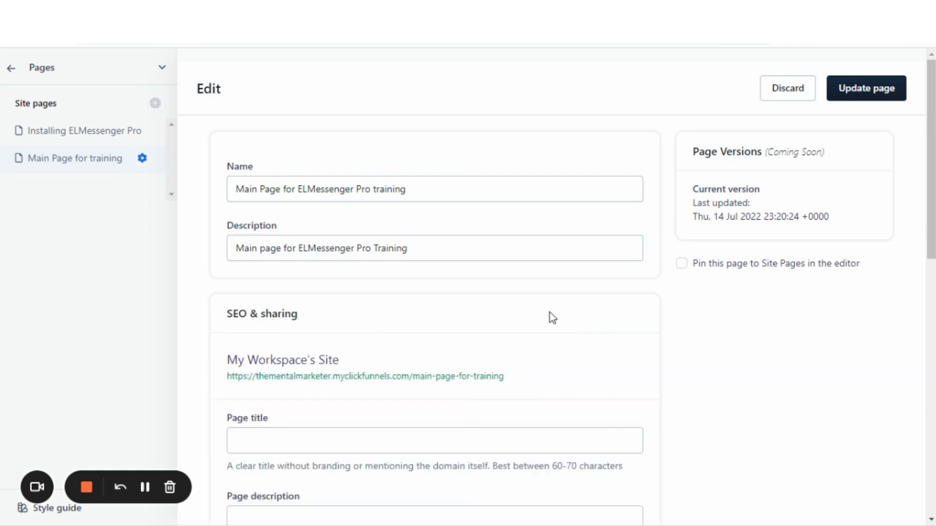
{"action": "scroll", "coordinate": [500, 324], "scroll_direction": "down", "scroll_amount": 3}
{"action": "left_click", "coordinate": [283, 303]}
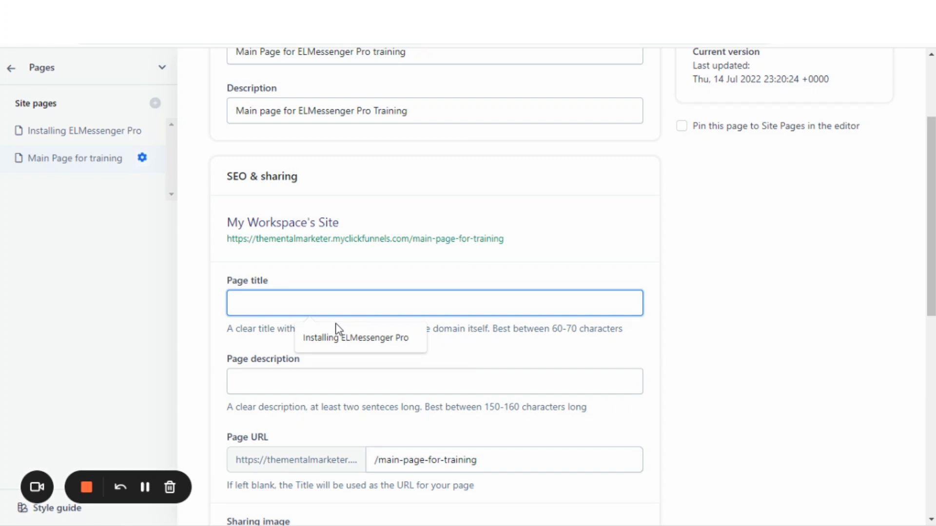
{"action": "type", "text": "Main Pag"}
{"action": "key", "text": "BackSpace"}
{"action": "key", "text": "BackSpace"}
{"action": "key", "text": "BackSpace"}
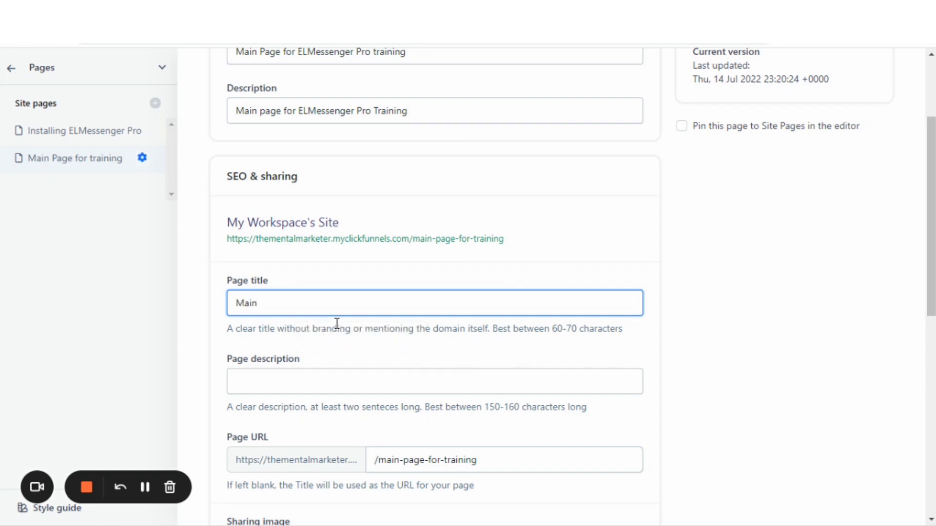
{"action": "type", "text": "page for EL"}
{"action": "type", "text": "Mi"}
{"action": "key", "text": "BackSpace"}
{"action": "type", "text": "essenger"}
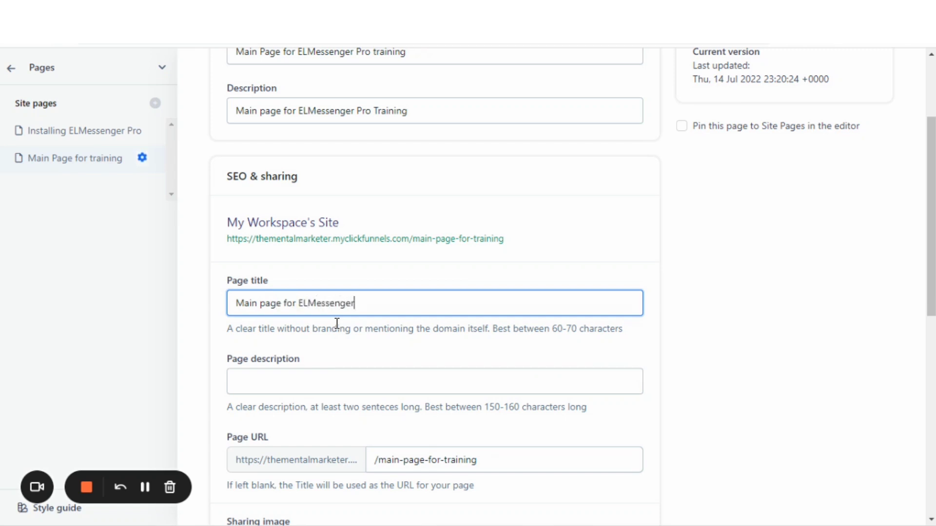
{"action": "type", "text": " Pro Training"}
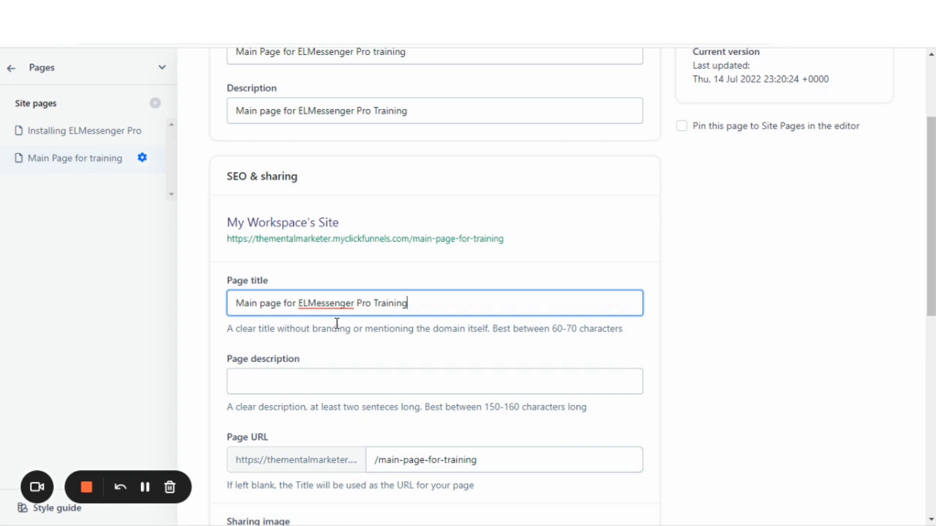
Write the SEO description about the ELMessenger Pro introduction video, organic traffic and Facebook Messenger Conversations
{"action": "scroll", "coordinate": [639, 273], "scroll_direction": "down", "scroll_amount": 2}
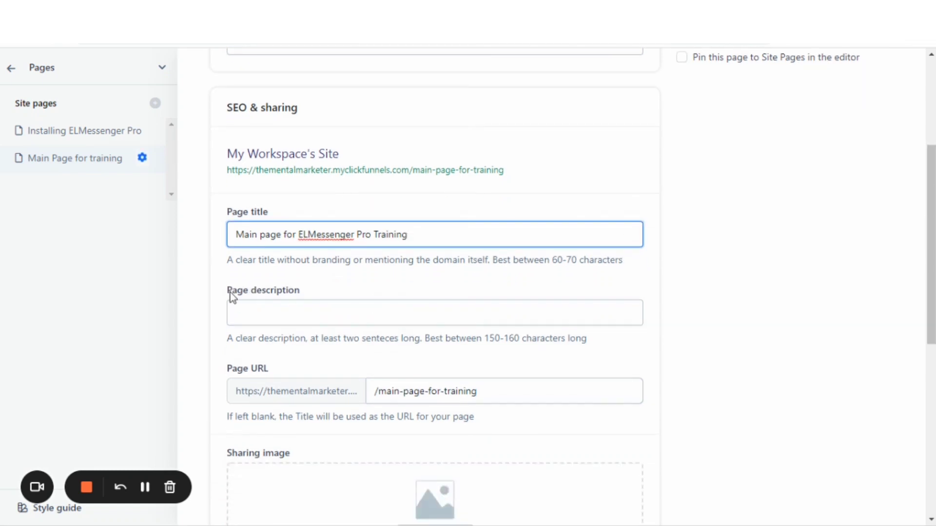
{"action": "left_click", "coordinate": [239, 313]}
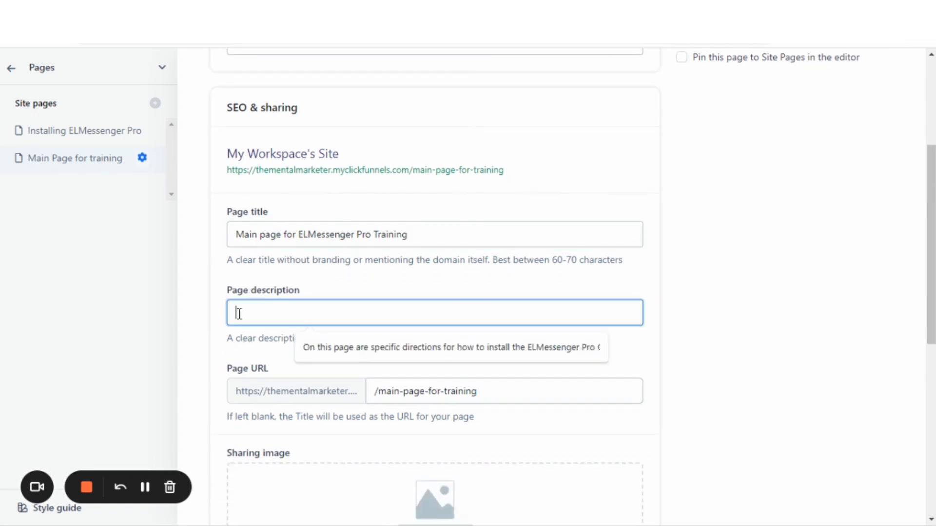
{"action": "type", "text": "This page wil"}
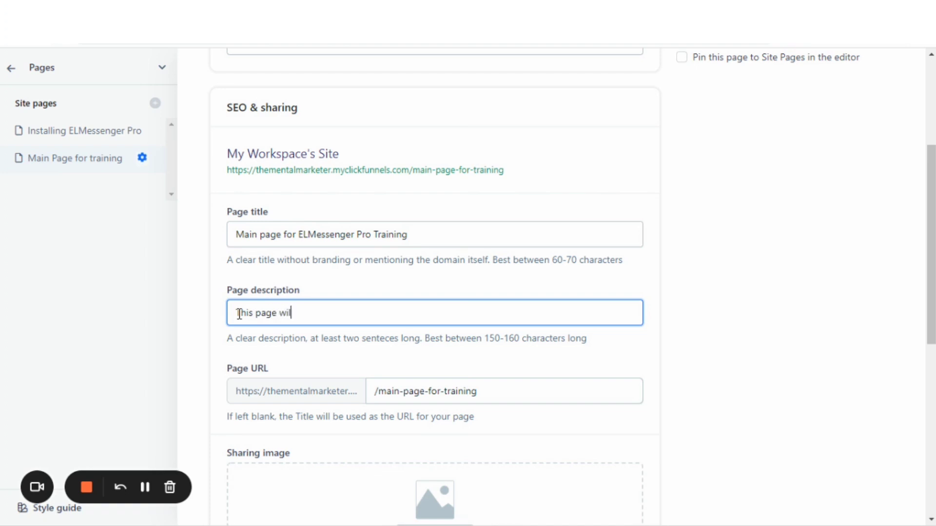
{"action": "type", "text": "l show an introduction video "}
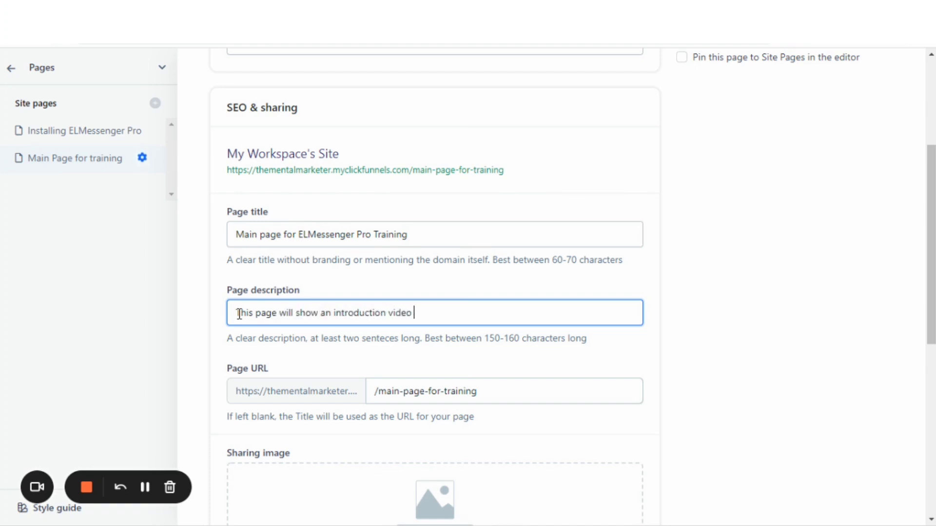
{"action": "type", "text": "to ELMessenger Pro and it's "}
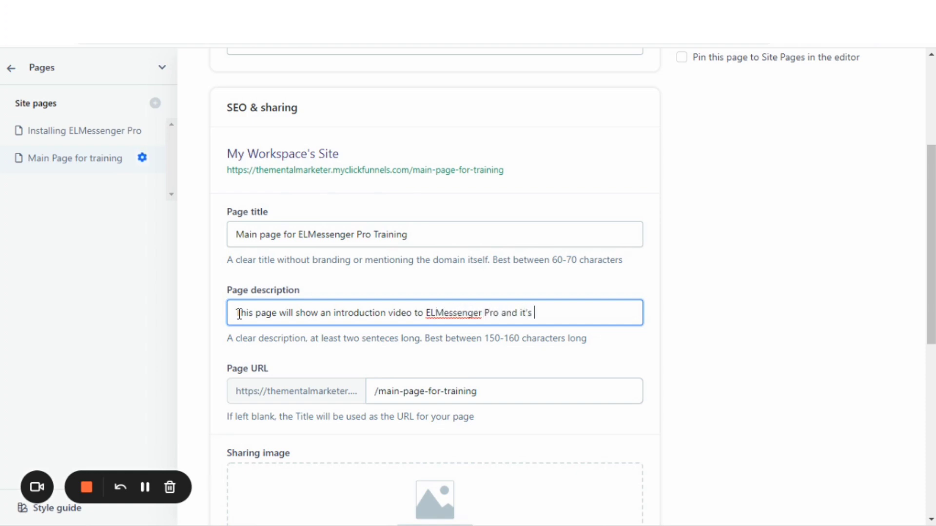
{"action": "type", "text": "capabilities for driving"}
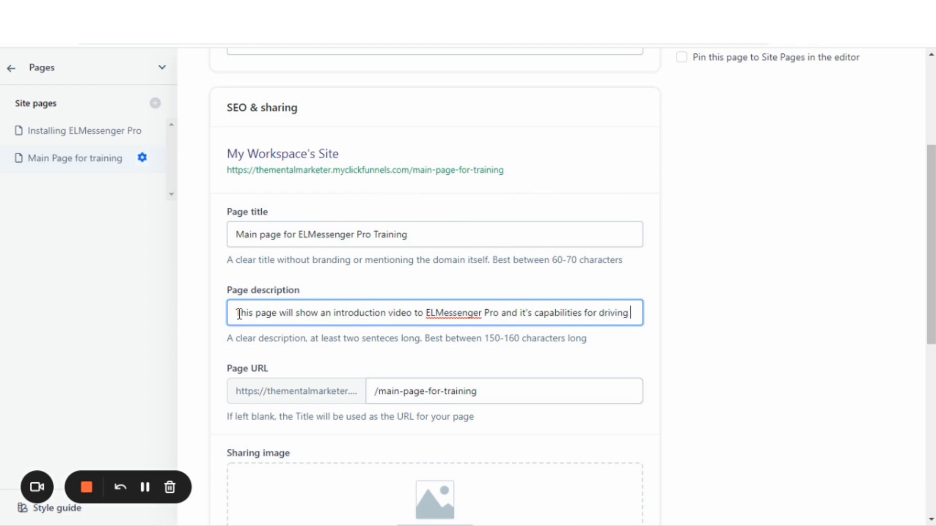
{"action": "type", "text": " organic"}
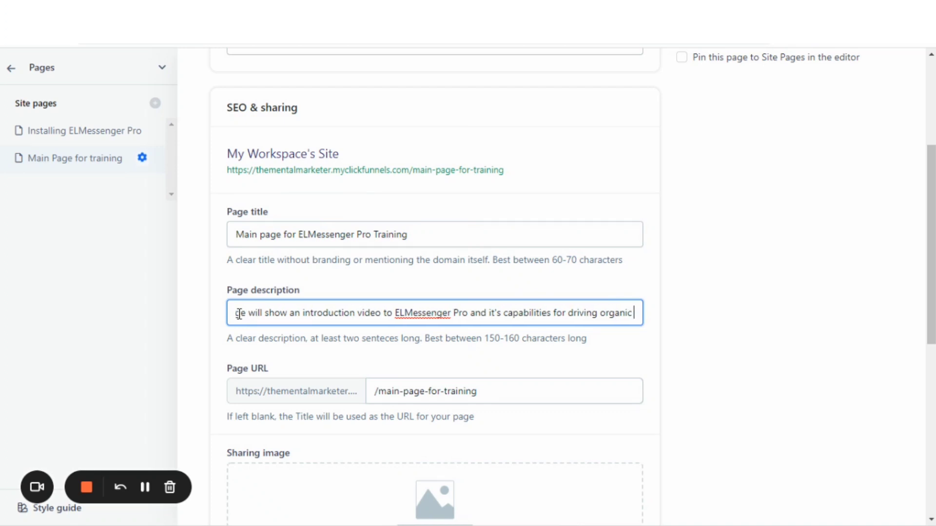
{"action": "type", "text": " traffic"}
{"action": "key", "text": "BackSpace"}
{"action": "key", "text": "BackSpace"}
{"action": "key", "text": "BackSpace"}
{"action": "key", "text": "BackSpace"}
{"action": "key", "text": "BackSpace"}
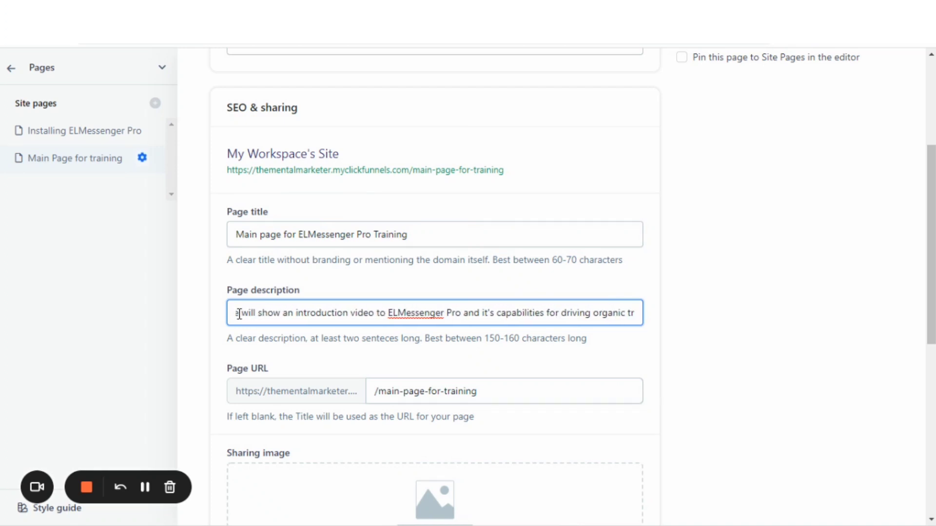
{"action": "key", "text": "Home"}
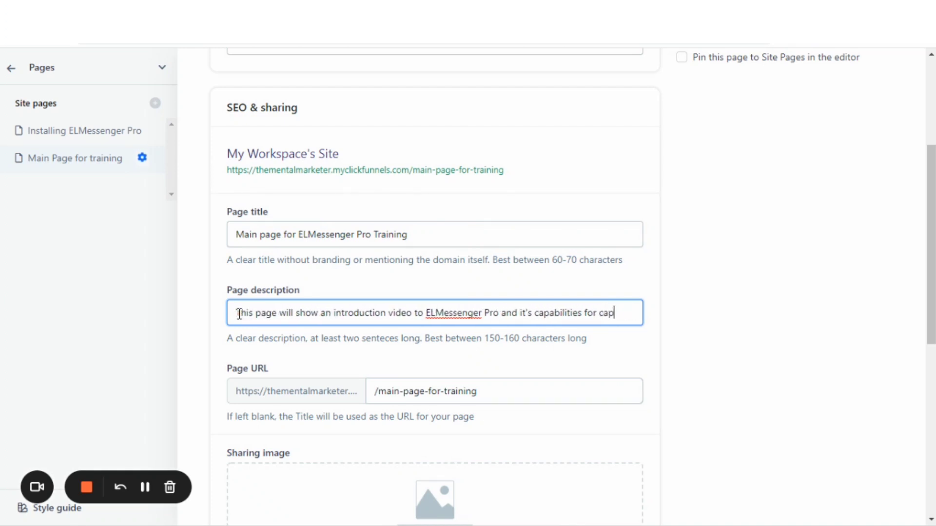
{"action": "key", "text": "Right"}
{"action": "key", "text": "Right"}
{"action": "key", "text": "Right"}
{"action": "key", "text": "Left"}
{"action": "key", "text": "Left"}
{"action": "key", "text": "Left"}
{"action": "key", "text": "Left"}
{"action": "key", "text": "Left"}
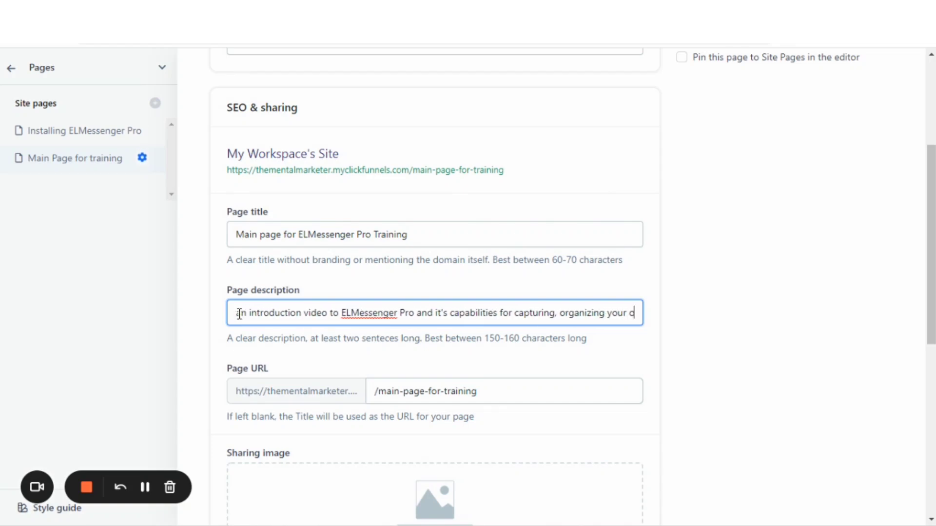
{"action": "type", "text": "organic traf"}
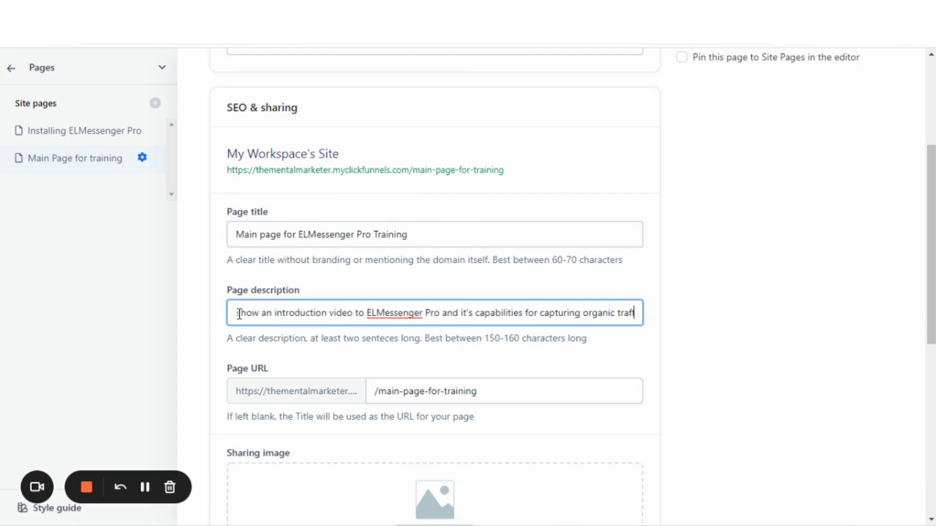
{"action": "type", "text": "fic and organizing Fac"}
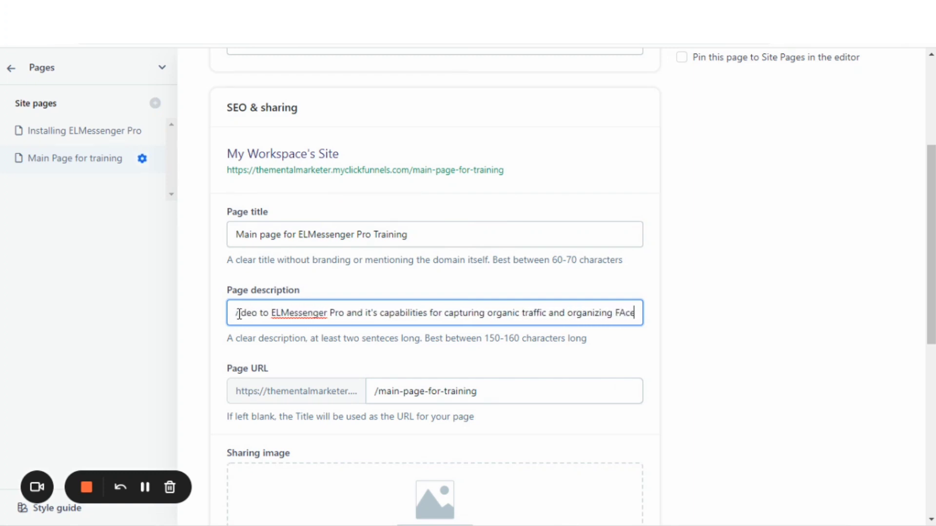
{"action": "key", "text": "BackSpace"}
{"action": "type", "text": "cebook Me"}
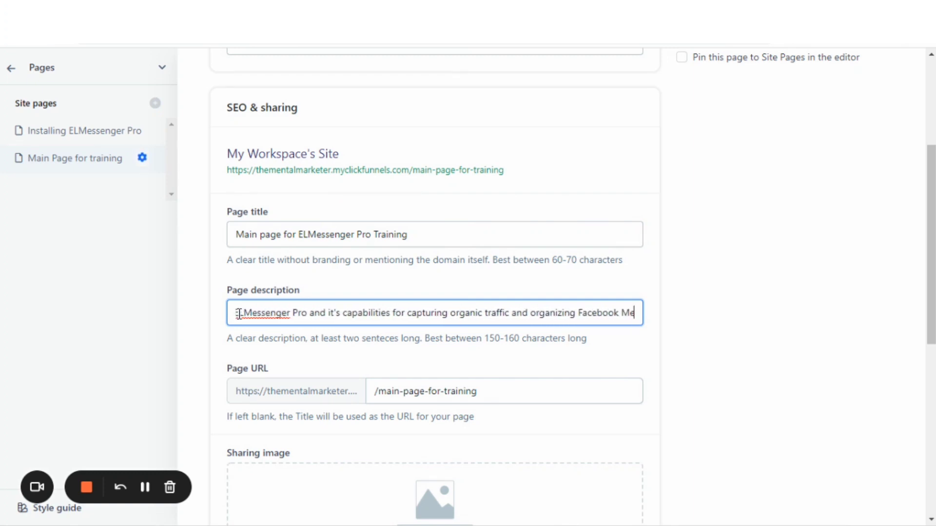
{"action": "type", "text": "ssenger Conversat"}
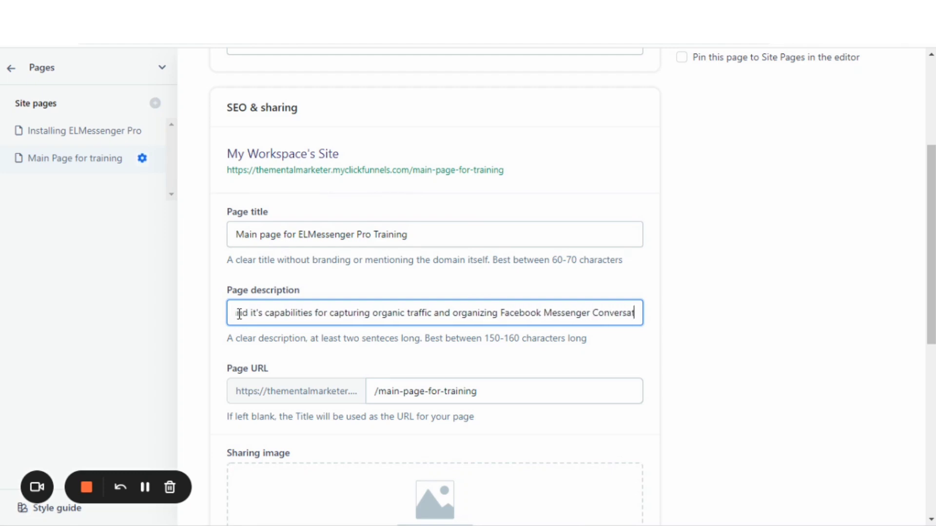
{"action": "type", "text": "ions."}
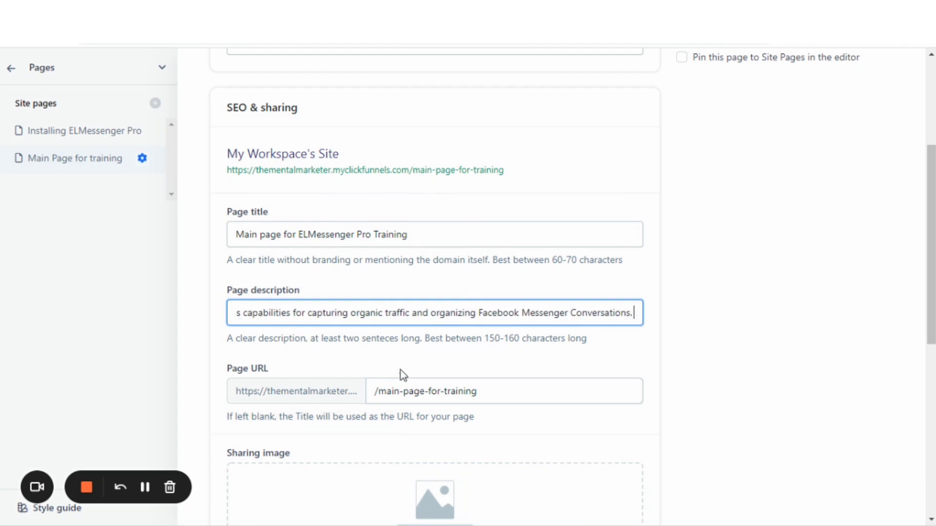
Replace the /main-page-for-training slug with /mainpageforELMessengerProtraining
{"action": "double_click", "coordinate": [413, 393]}
{"action": "left_click", "coordinate": [428, 391]}
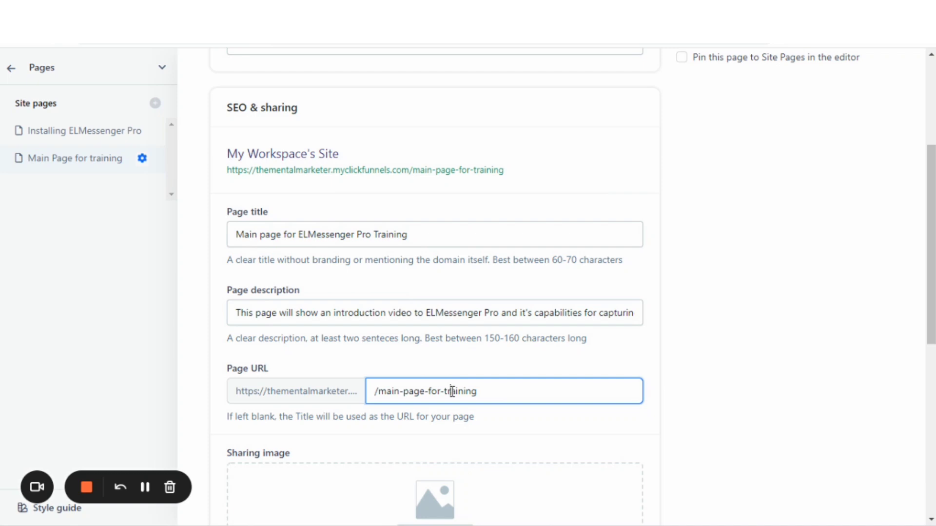
{"action": "double_click", "coordinate": [457, 391]}
{"action": "key", "text": "BackSpace"}
{"action": "key", "text": "BackSpace"}
{"action": "key", "text": "BackSpace"}
{"action": "key", "text": "BackSpace"}
{"action": "key", "text": "BackSpace"}
{"action": "key", "text": "BackSpace"}
{"action": "key", "text": "BackSpace"}
{"action": "key", "text": "BackSpace"}
{"action": "key", "text": "BackSpace"}
{"action": "key", "text": "BackSpace"}
{"action": "key", "text": "BackSpace"}
{"action": "key", "text": "BackSpace"}
{"action": "key", "text": "BackSpace"}
{"action": "key", "text": "BackSpace"}
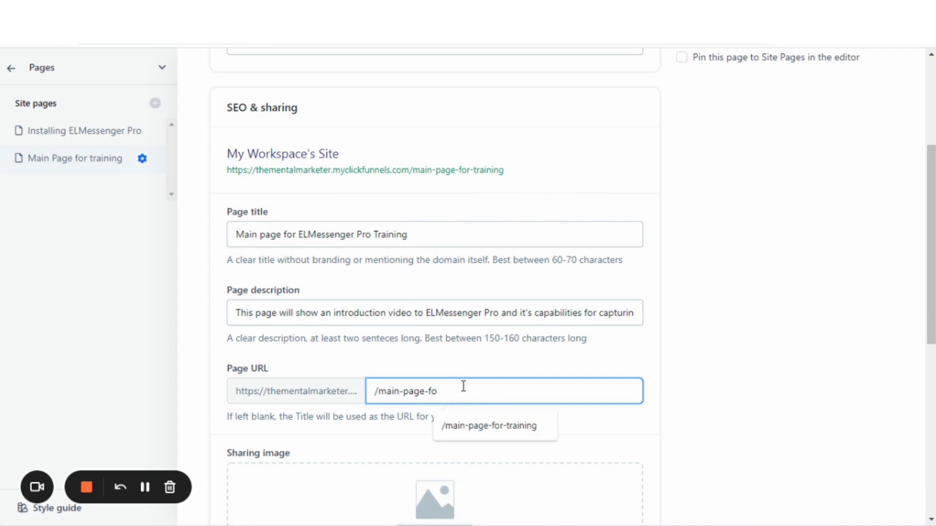
{"action": "key", "text": "BackSpace"}
{"action": "key", "text": "BackSpace"}
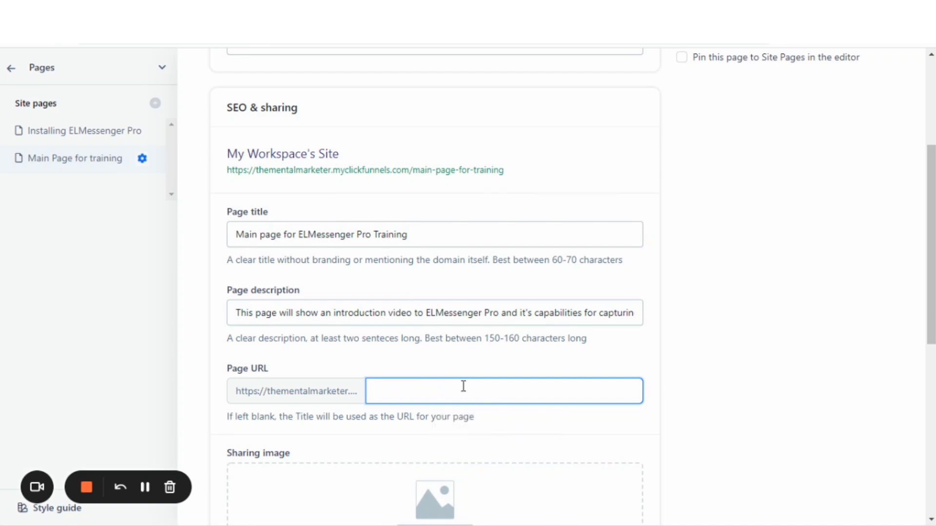
{"action": "type", "text": "/"}
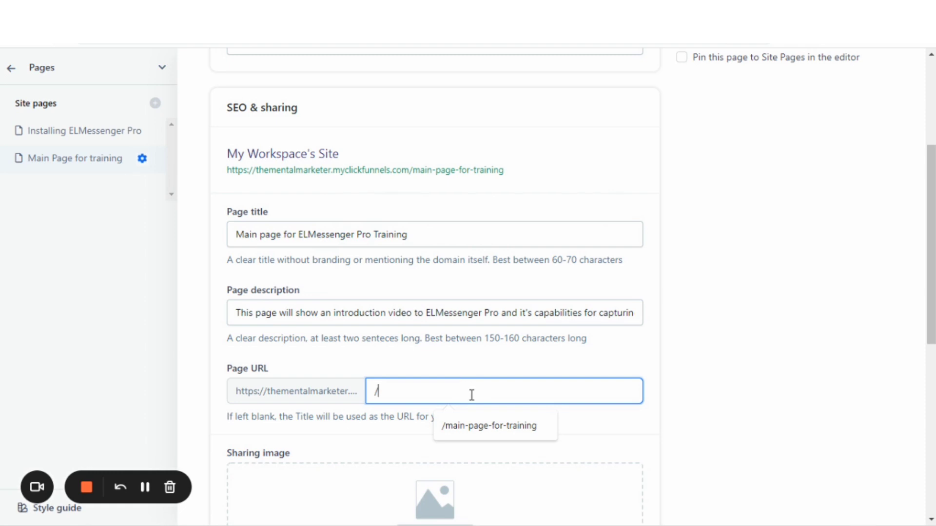
{"action": "type", "text": "mainpagef"}
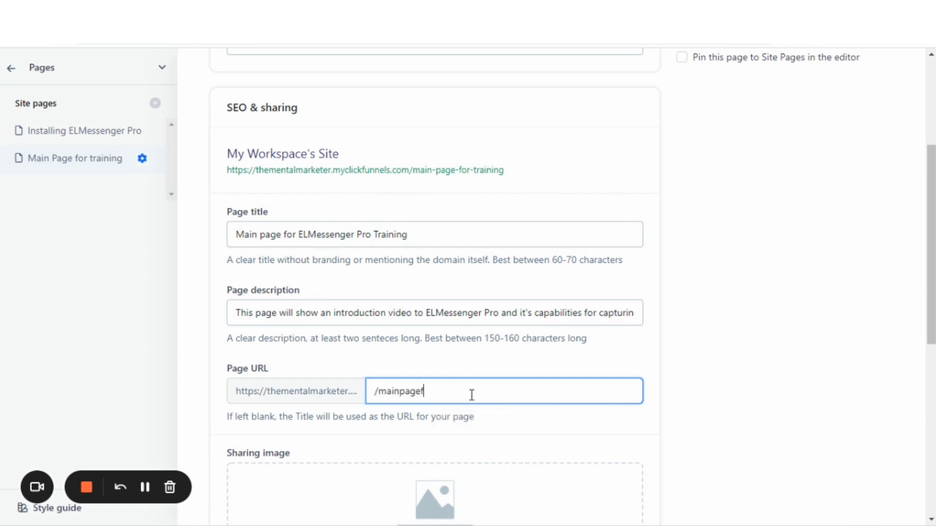
{"action": "type", "text": "essenger"}
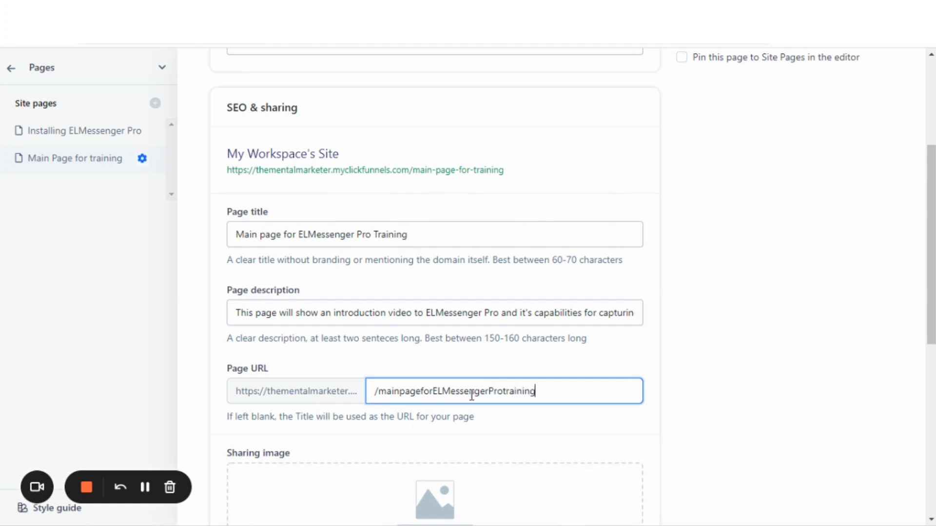
{"action": "type", "text": "Protraining"}
{"action": "scroll", "coordinate": [633, 292], "scroll_direction": "down", "scroll_amount": 3}
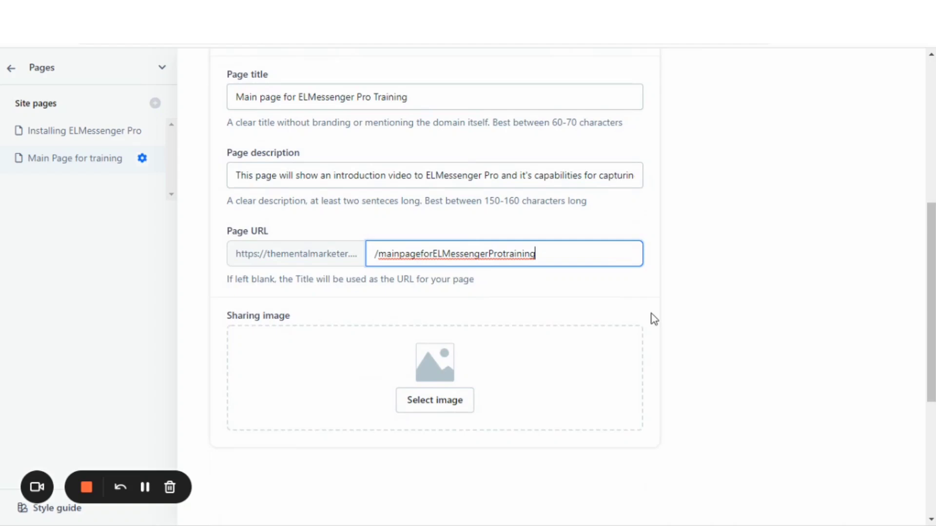
{"action": "scroll", "coordinate": [429, 383], "scroll_direction": "down", "scroll_amount": 1}
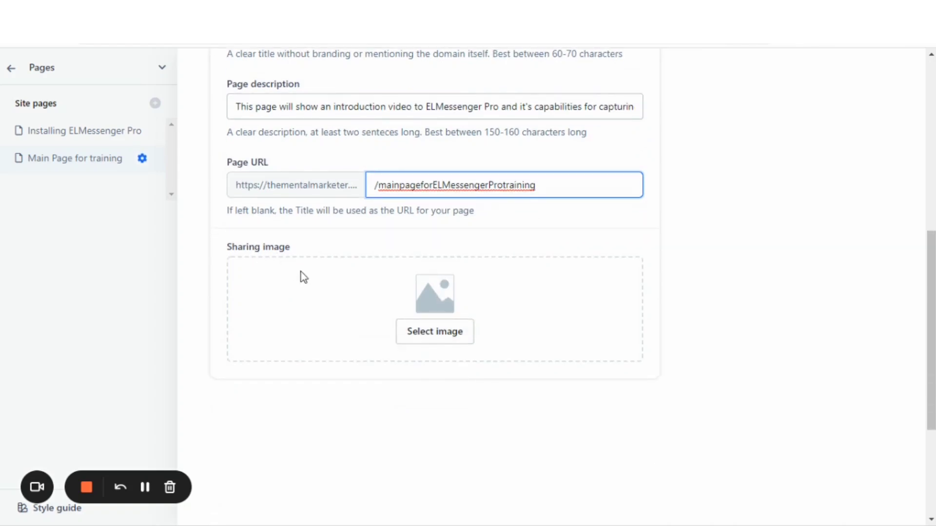
Choose the 'Use These 3 Steps to Create Unlimited Content' gallery image as the sharing image
{"action": "left_click", "coordinate": [442, 337]}
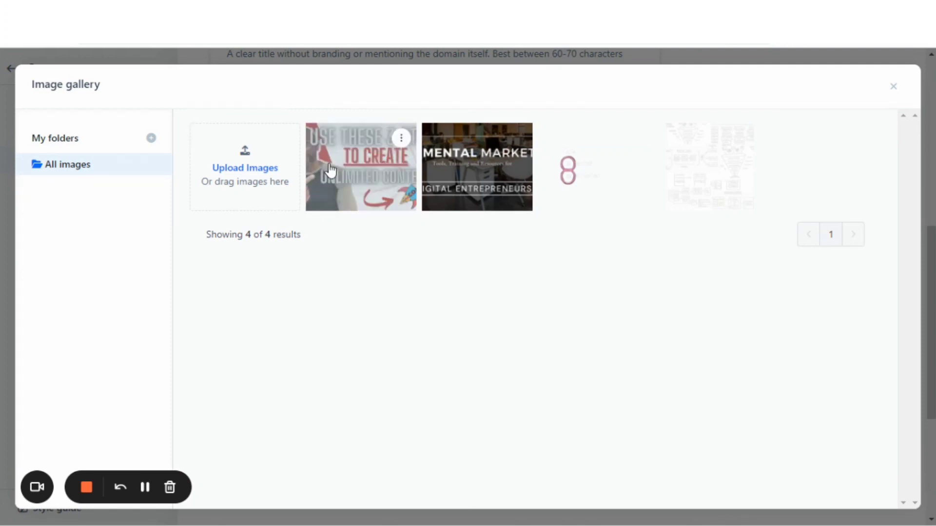
{"action": "left_click", "coordinate": [345, 168]}
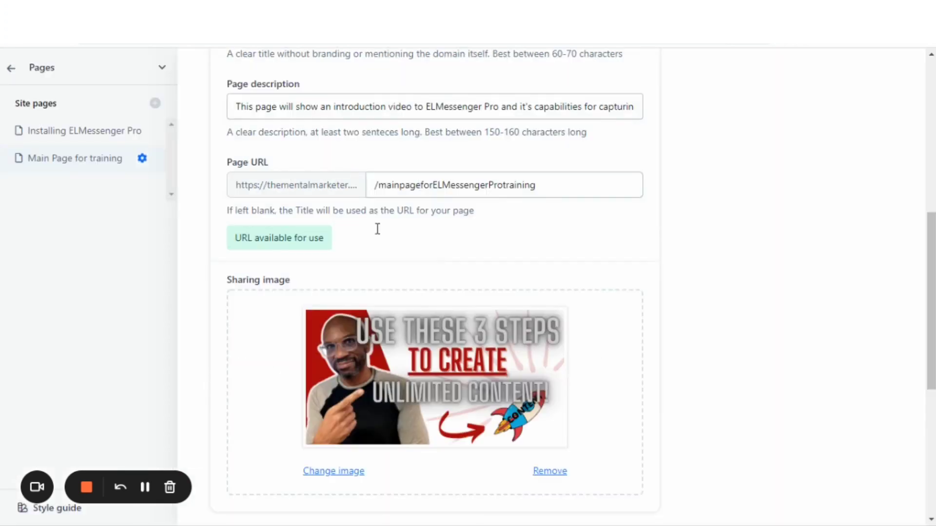
{"action": "scroll", "coordinate": [290, 403], "scroll_direction": "down", "scroll_amount": 1}
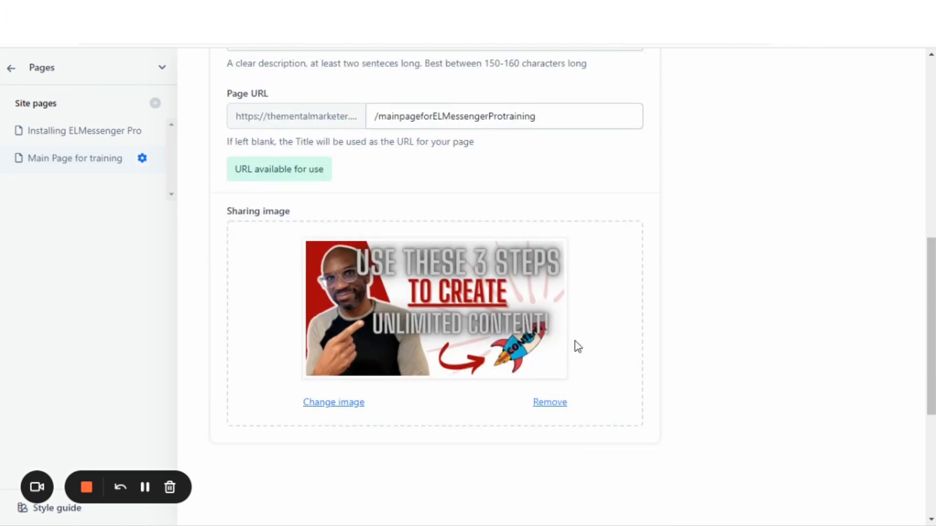
{"action": "scroll", "coordinate": [578, 347], "scroll_direction": "up", "scroll_amount": 2}
Save the page with Update page
{"action": "scroll", "coordinate": [498, 364], "scroll_direction": "down", "scroll_amount": 5}
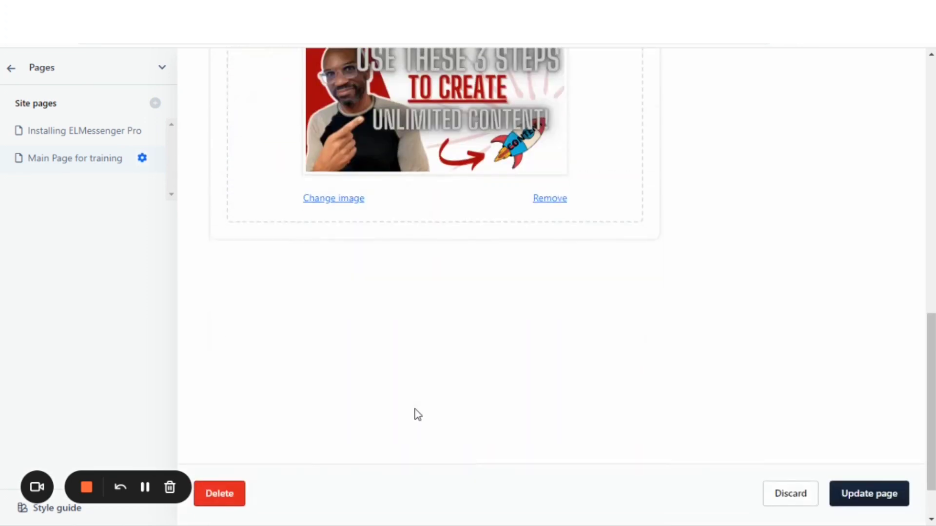
{"action": "scroll", "coordinate": [416, 415], "scroll_direction": "up", "scroll_amount": 1}
{"action": "scroll", "coordinate": [683, 414], "scroll_direction": "down", "scroll_amount": 2}
{"action": "scroll", "coordinate": [819, 371], "scroll_direction": "up", "scroll_amount": 2}
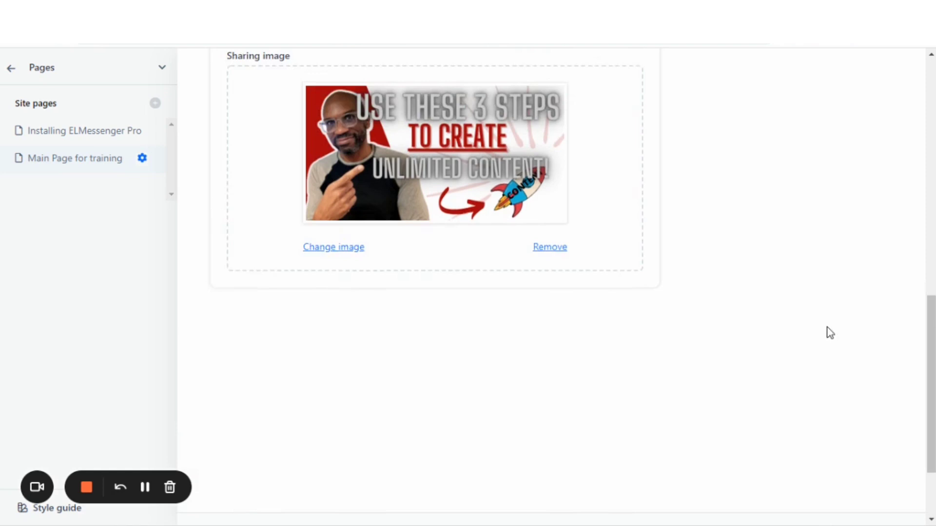
{"action": "scroll", "coordinate": [804, 302], "scroll_direction": "up", "scroll_amount": 6}
{"action": "scroll", "coordinate": [848, 405], "scroll_direction": "down", "scroll_amount": 7}
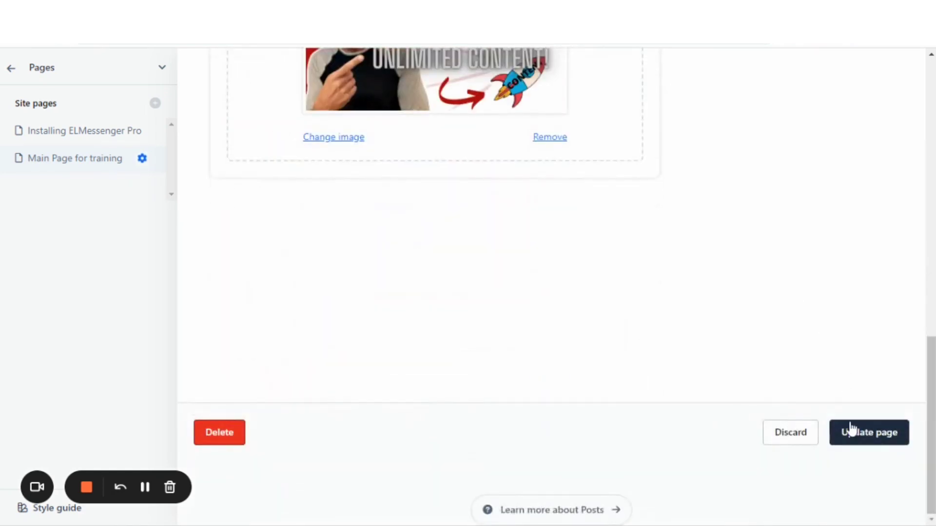
{"action": "left_click", "coordinate": [867, 438]}
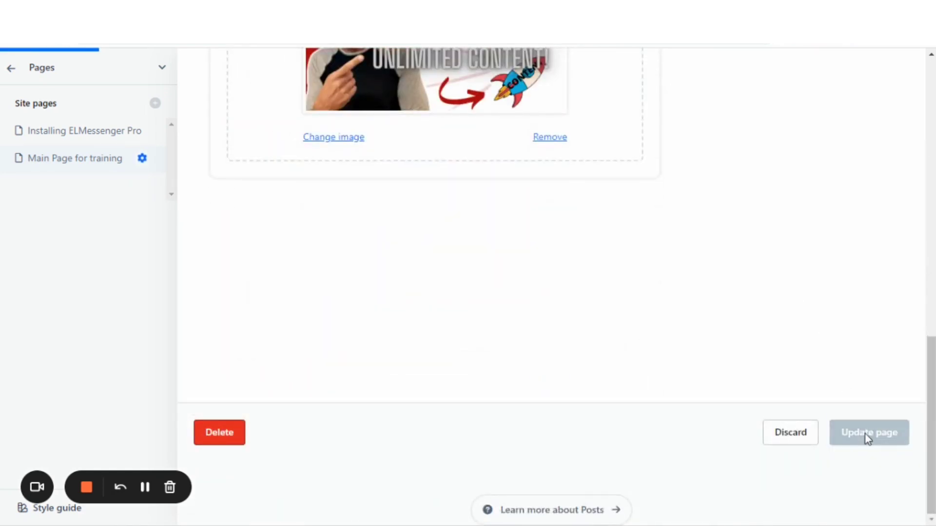